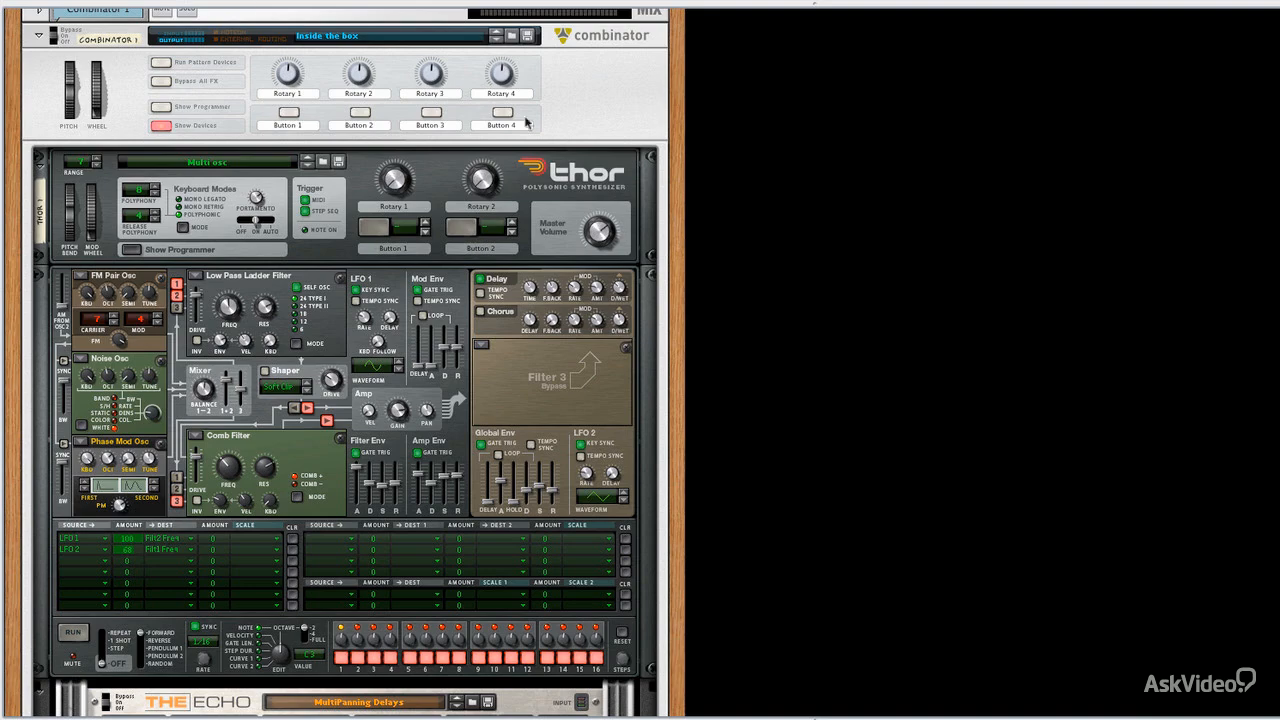
Step: Audition mixer channel 2 in solo while reviewing the Thor synthesizer and The Echo, and release the solo
{"action": "scroll", "coordinate": [527, 122], "scroll_direction": "down", "scroll_amount": 15}
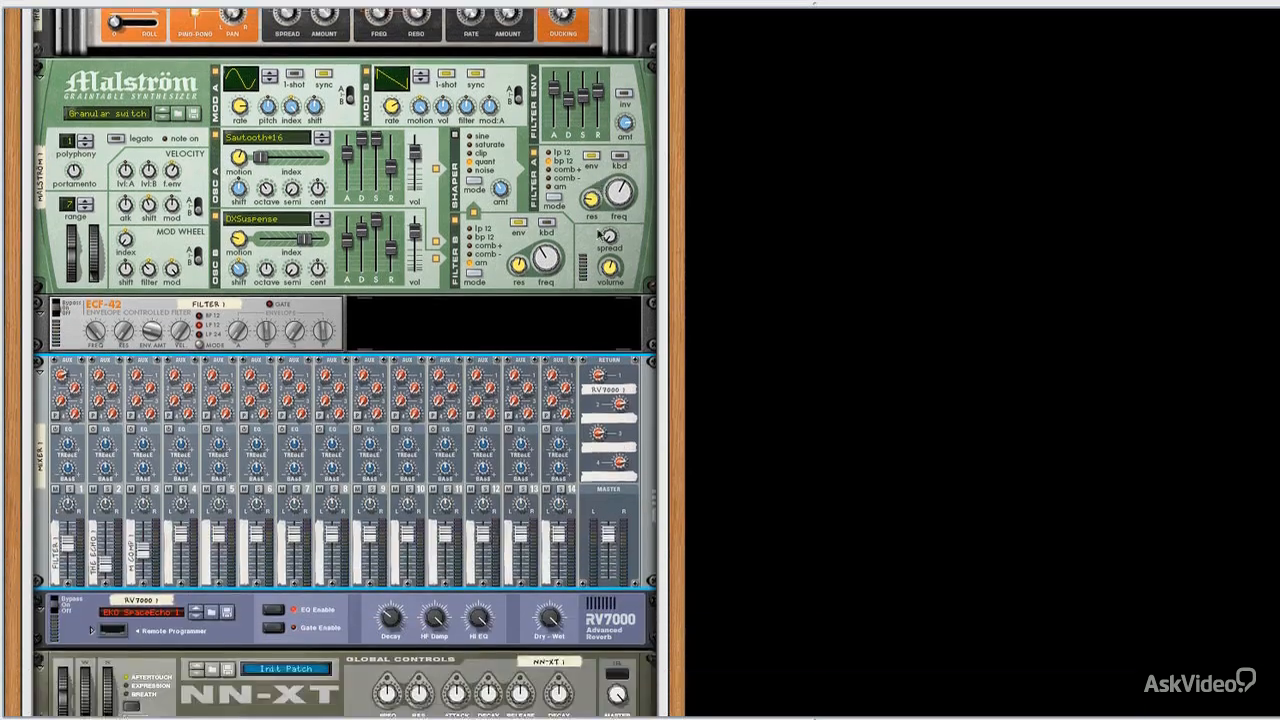
{"action": "scroll", "coordinate": [600, 234], "scroll_direction": "down", "scroll_amount": 1}
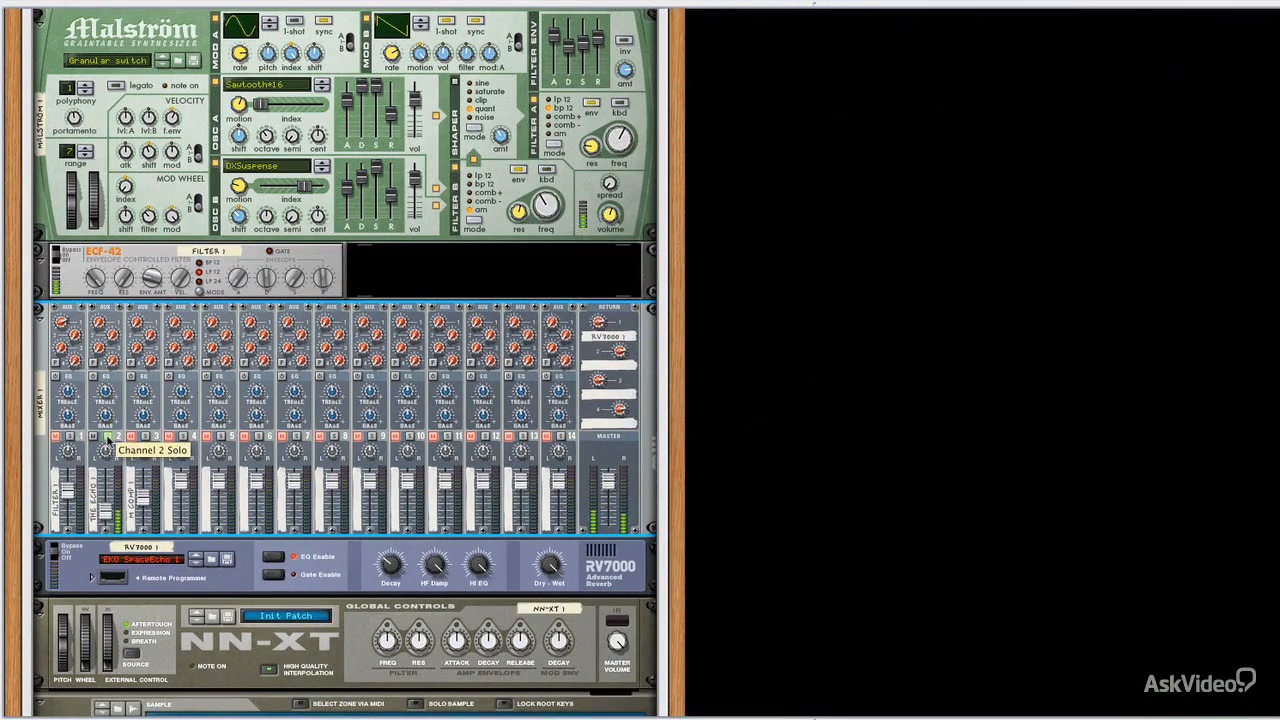
{"action": "scroll", "coordinate": [107, 441], "scroll_direction": "up", "scroll_amount": 5}
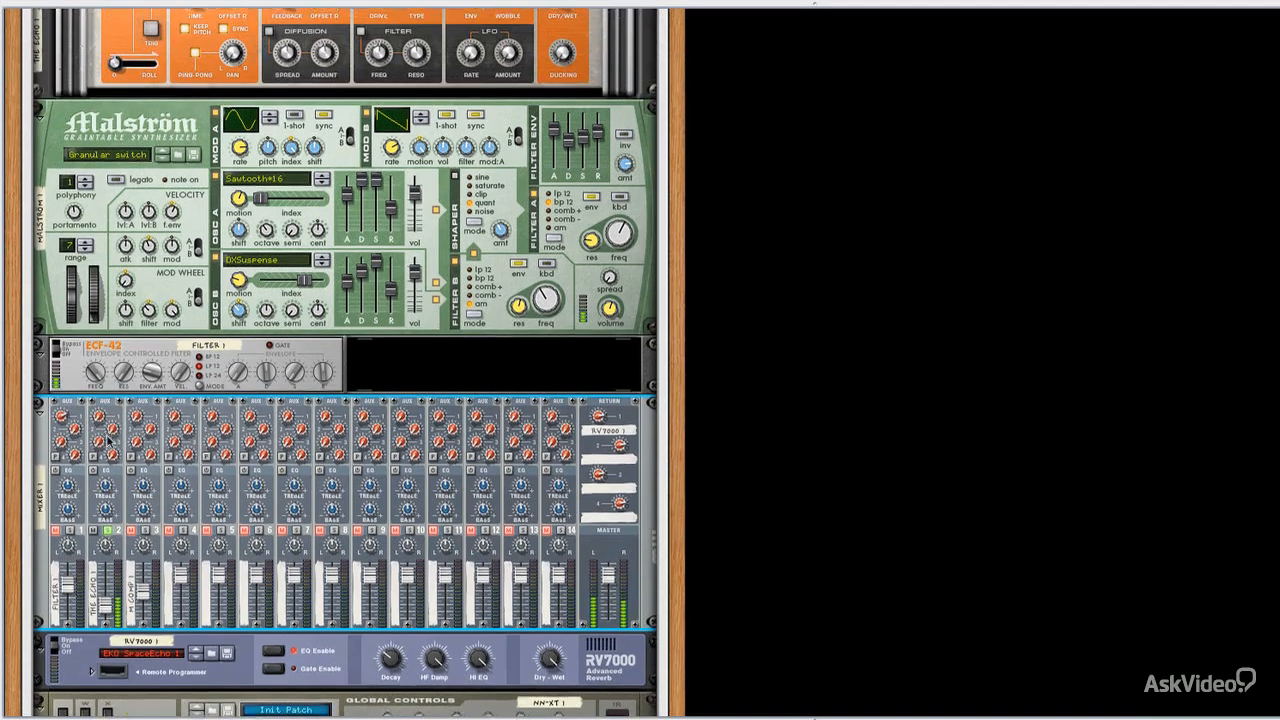
{"action": "scroll", "coordinate": [107, 441], "scroll_direction": "up", "scroll_amount": 14}
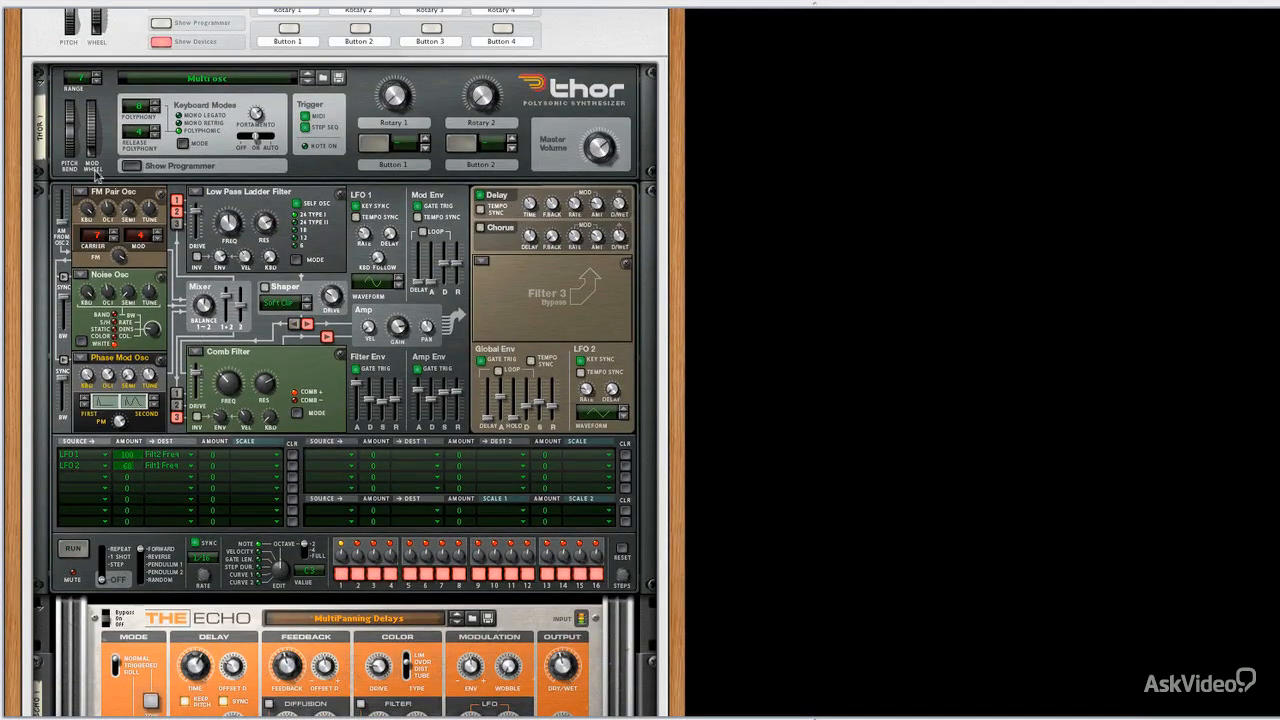
{"action": "mouse_move", "coordinate": [613, 150]}
{"action": "left_mouse_down"}
{"action": "mouse_move", "coordinate": [610, 195]}
{"action": "mouse_move", "coordinate": [606, 148]}
{"action": "left_mouse_up"}
{"action": "scroll", "coordinate": [146, 468], "scroll_direction": "down", "scroll_amount": 10}
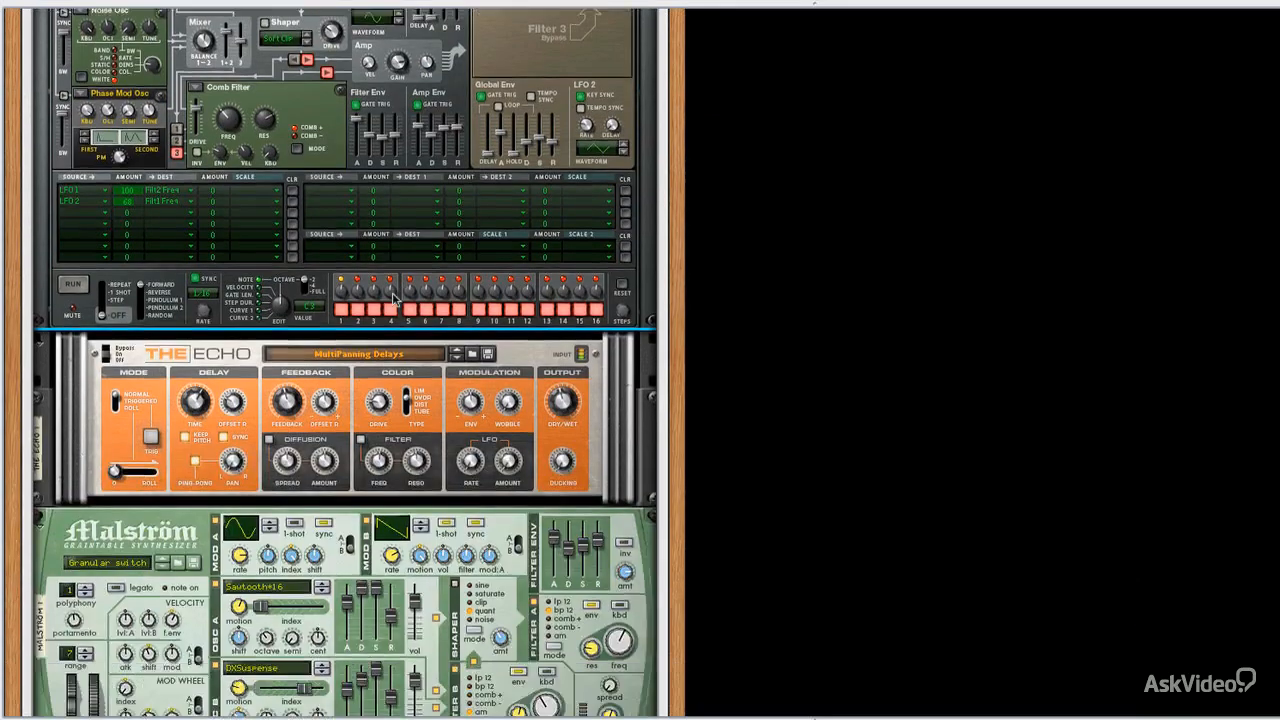
{"action": "left_click", "coordinate": [108, 439]}
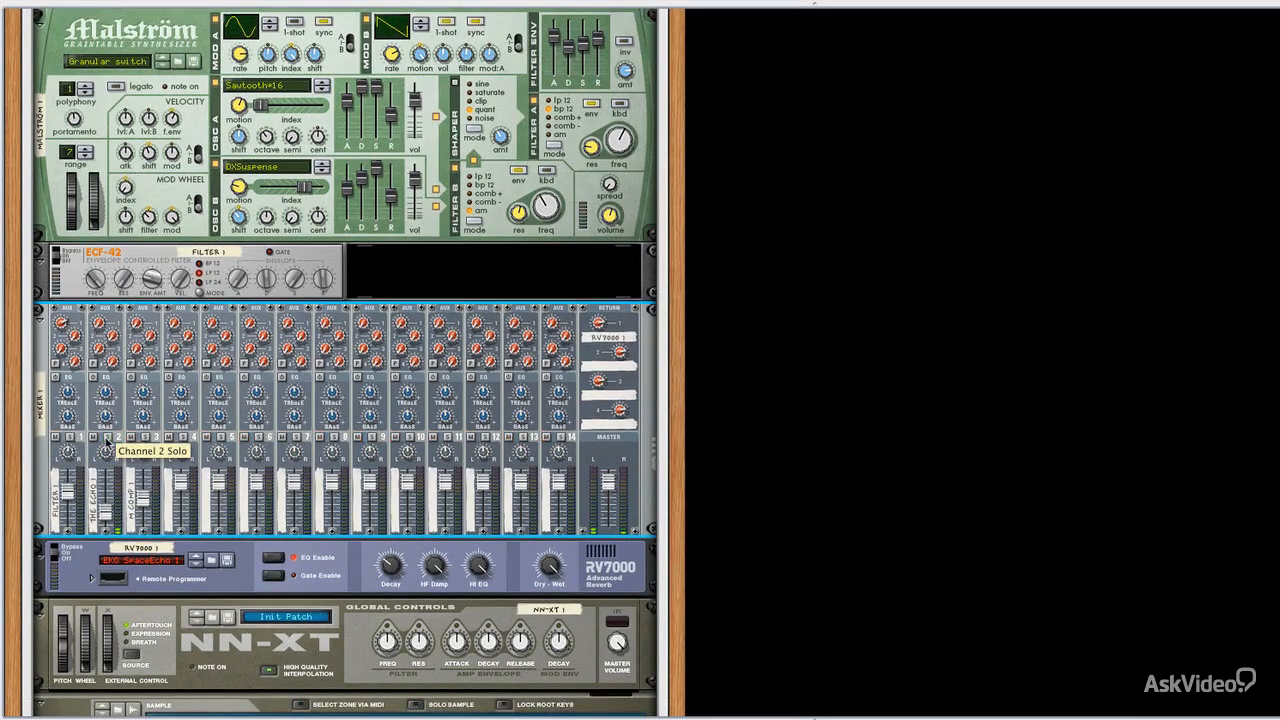
Step: Audition mixer channels 2, 1 and 3 one at a time using solo
{"action": "left_click", "coordinate": [108, 439]}
{"action": "left_click", "coordinate": [92, 439]}
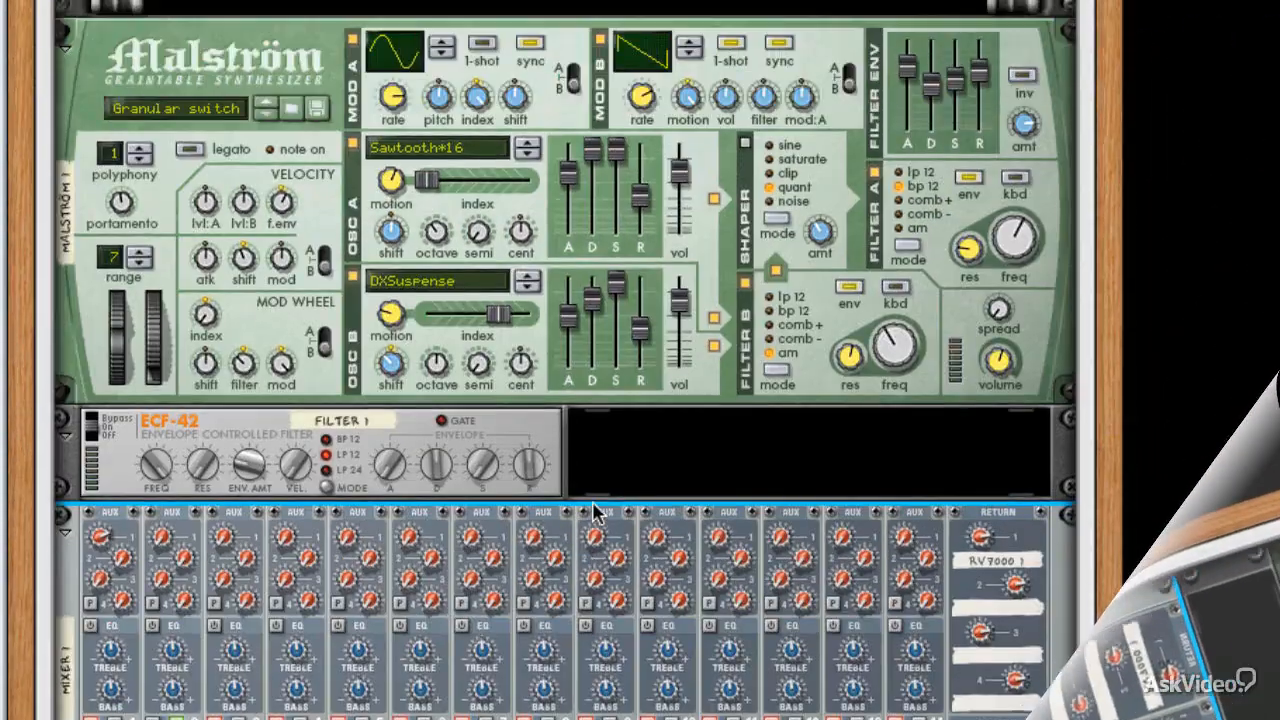
{"action": "scroll", "coordinate": [592, 510], "scroll_direction": "down", "scroll_amount": 10}
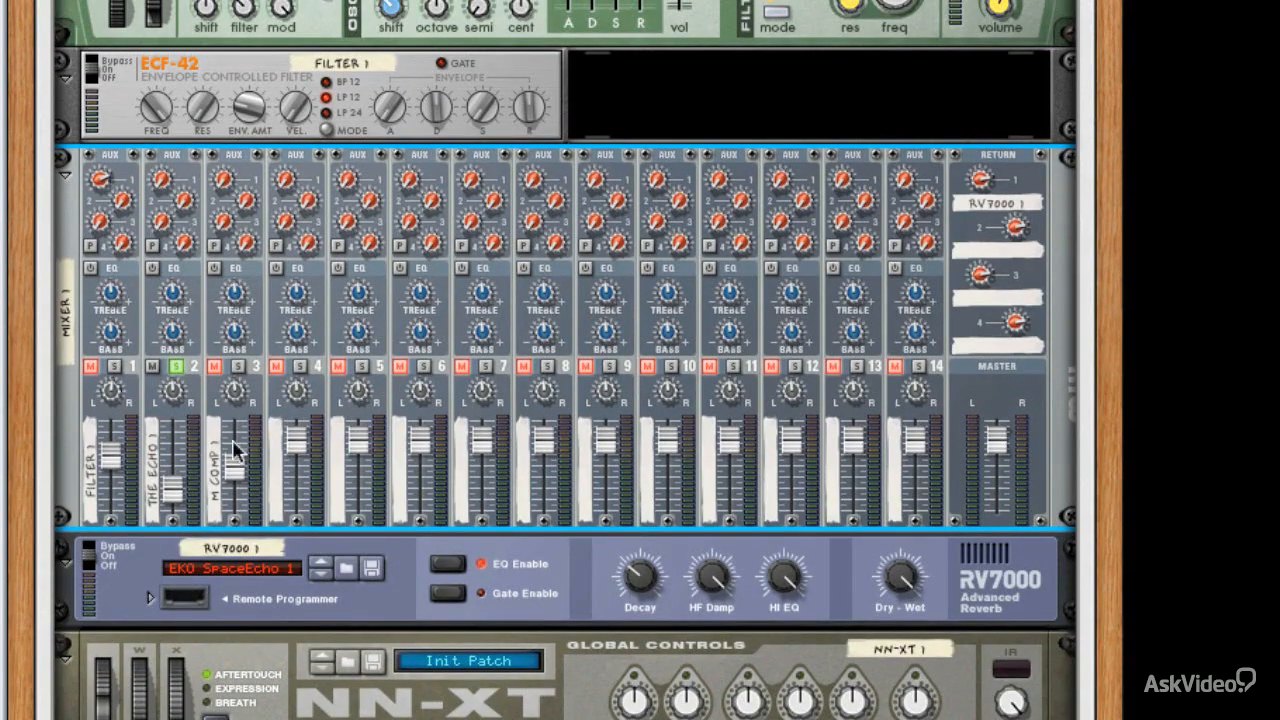
{"action": "left_click", "coordinate": [178, 368]}
{"action": "left_click", "coordinate": [116, 368]}
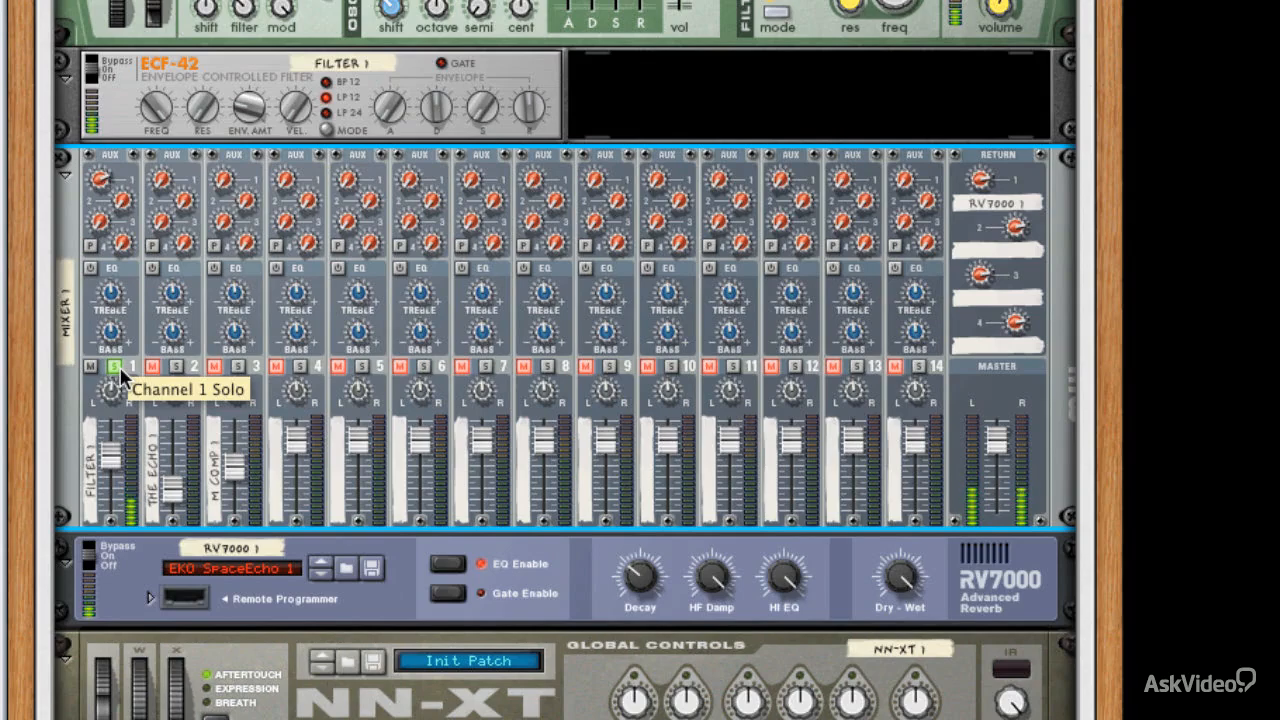
{"action": "left_click", "coordinate": [115, 367]}
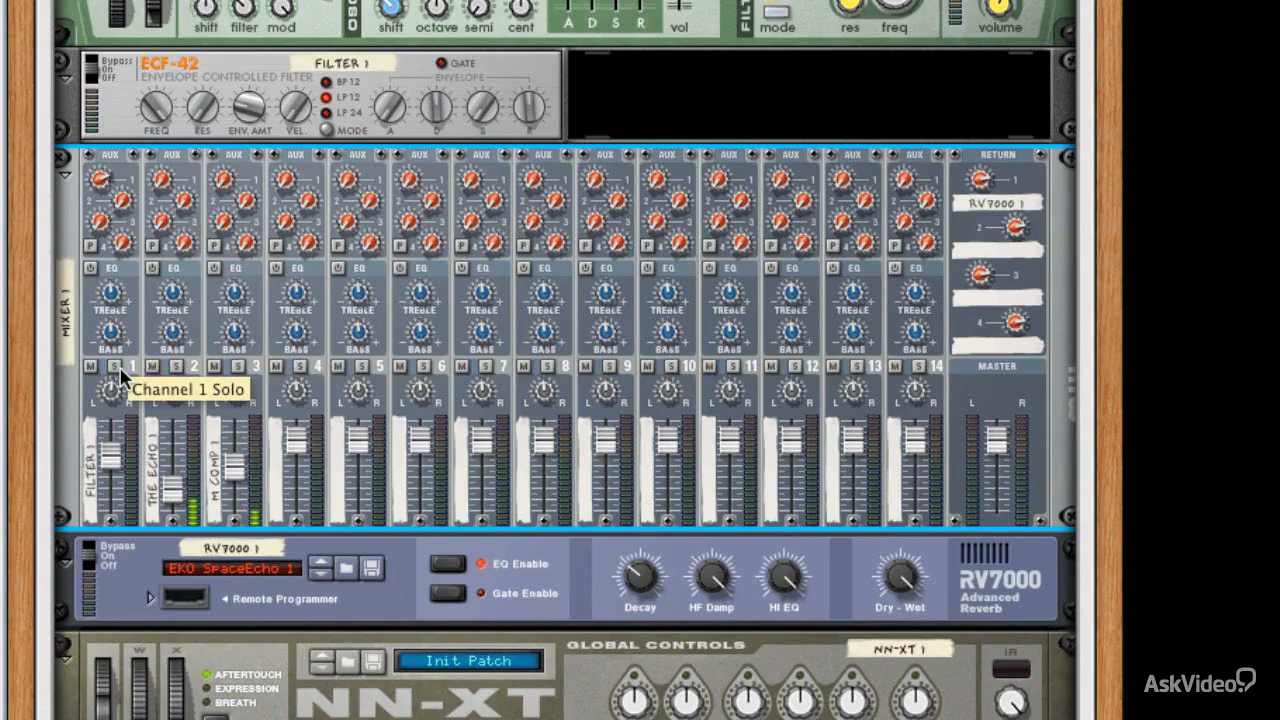
{"action": "left_click", "coordinate": [240, 367]}
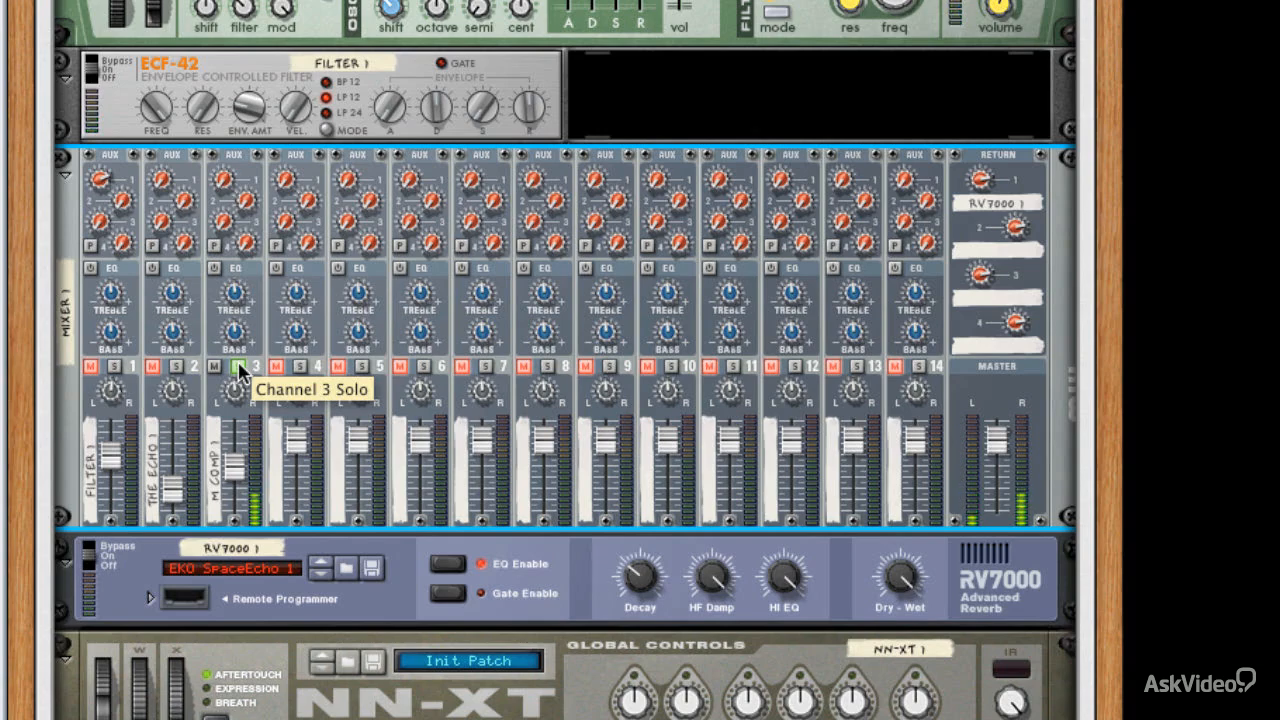
{"action": "left_click", "coordinate": [240, 369]}
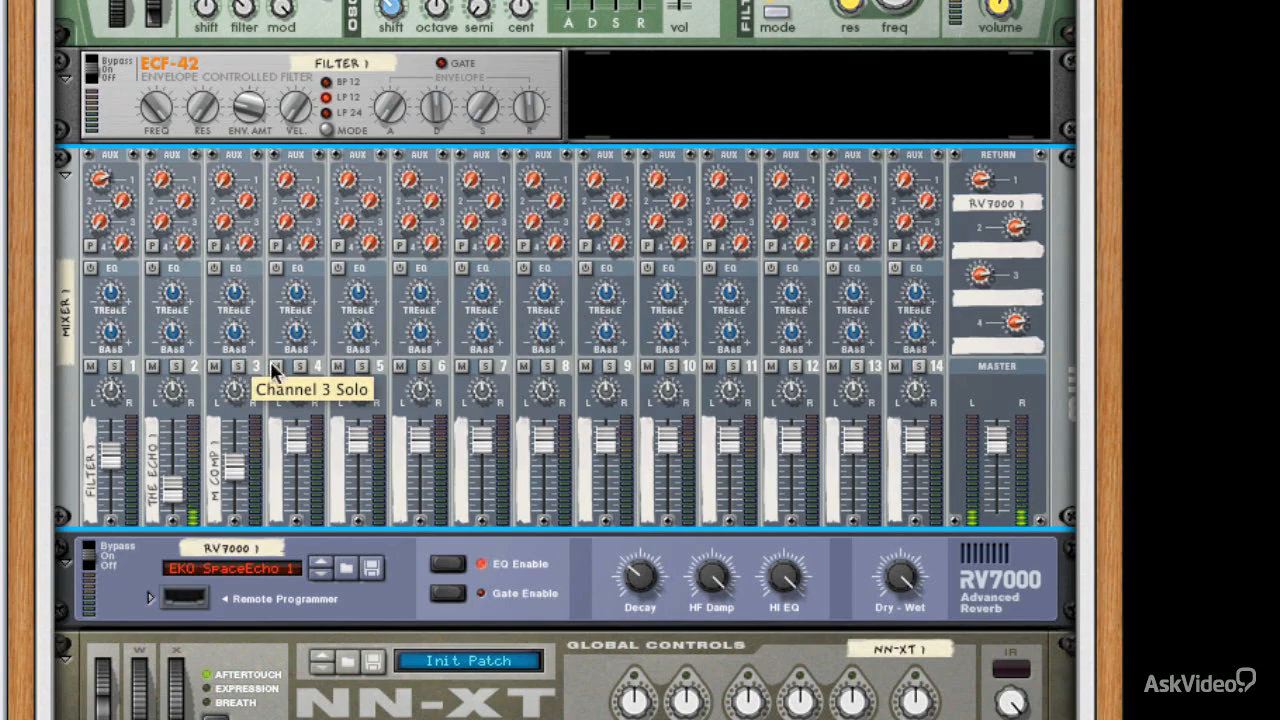
Step: Solo mixer channel 4 and look over the NN-XT sampler below the mixer
{"action": "left_click", "coordinate": [300, 364]}
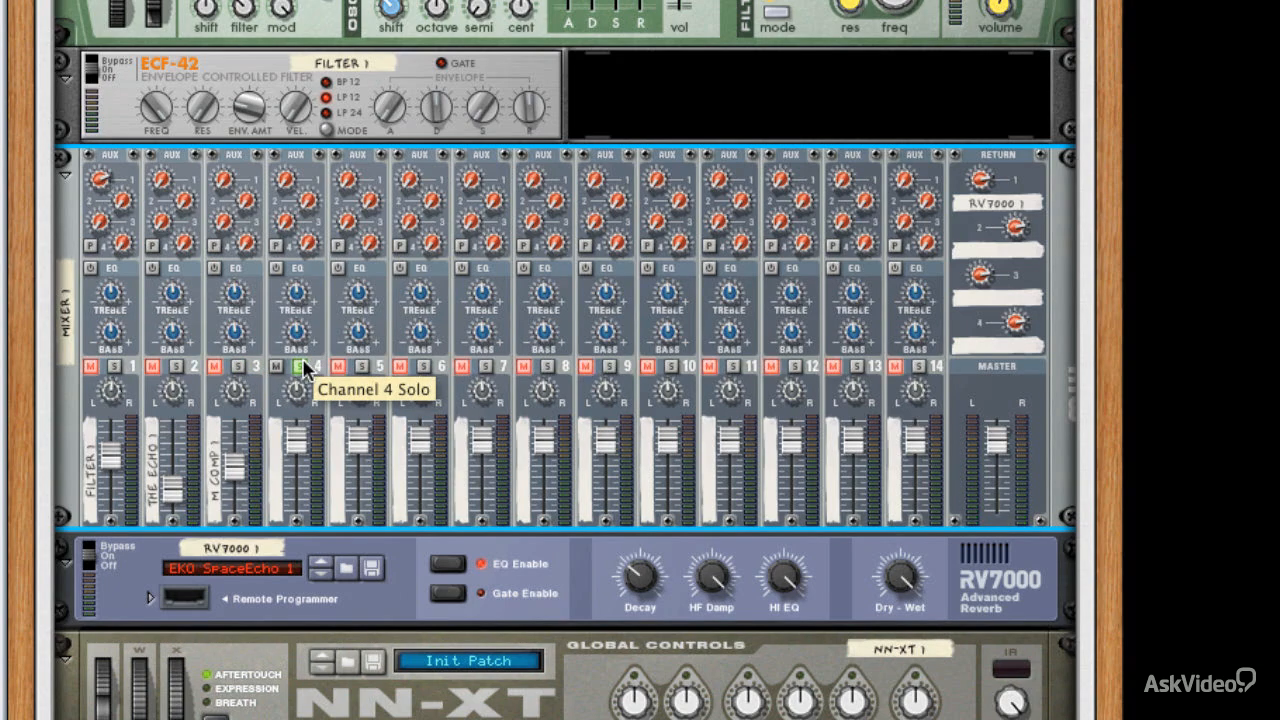
{"action": "scroll", "coordinate": [304, 362], "scroll_direction": "down", "scroll_amount": 5}
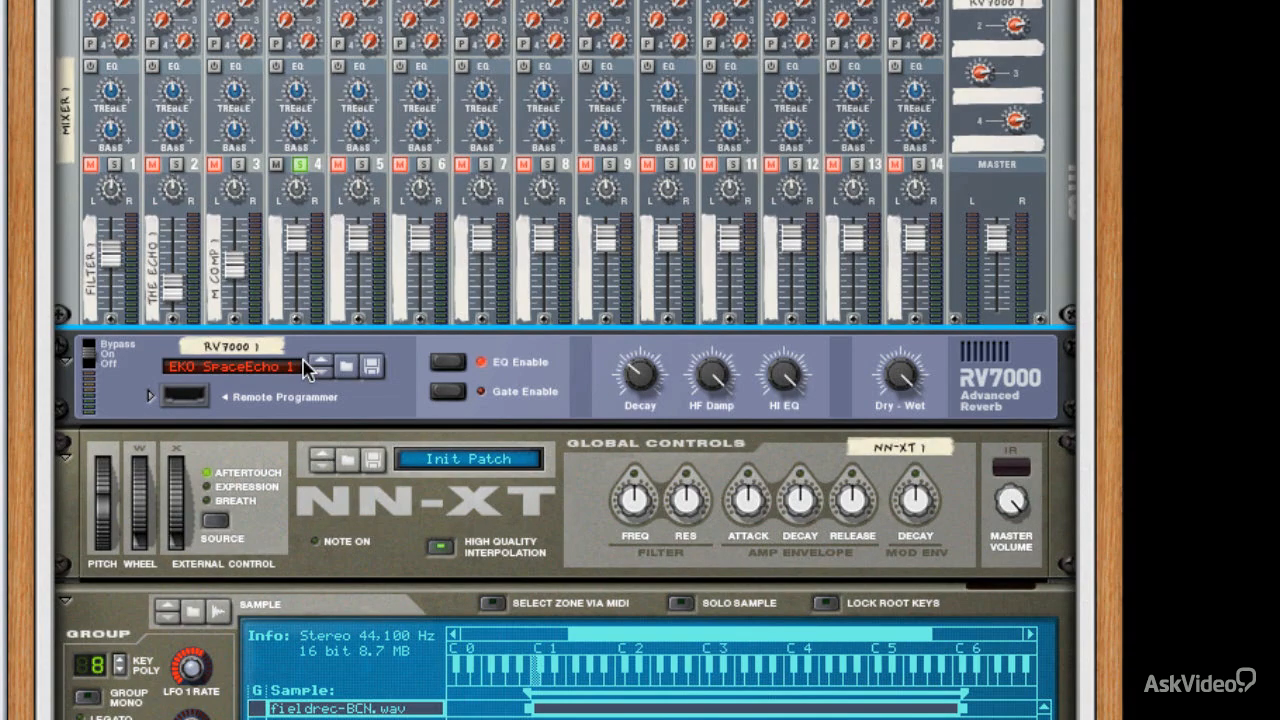
{"action": "scroll", "coordinate": [304, 370], "scroll_direction": "up", "scroll_amount": 12}
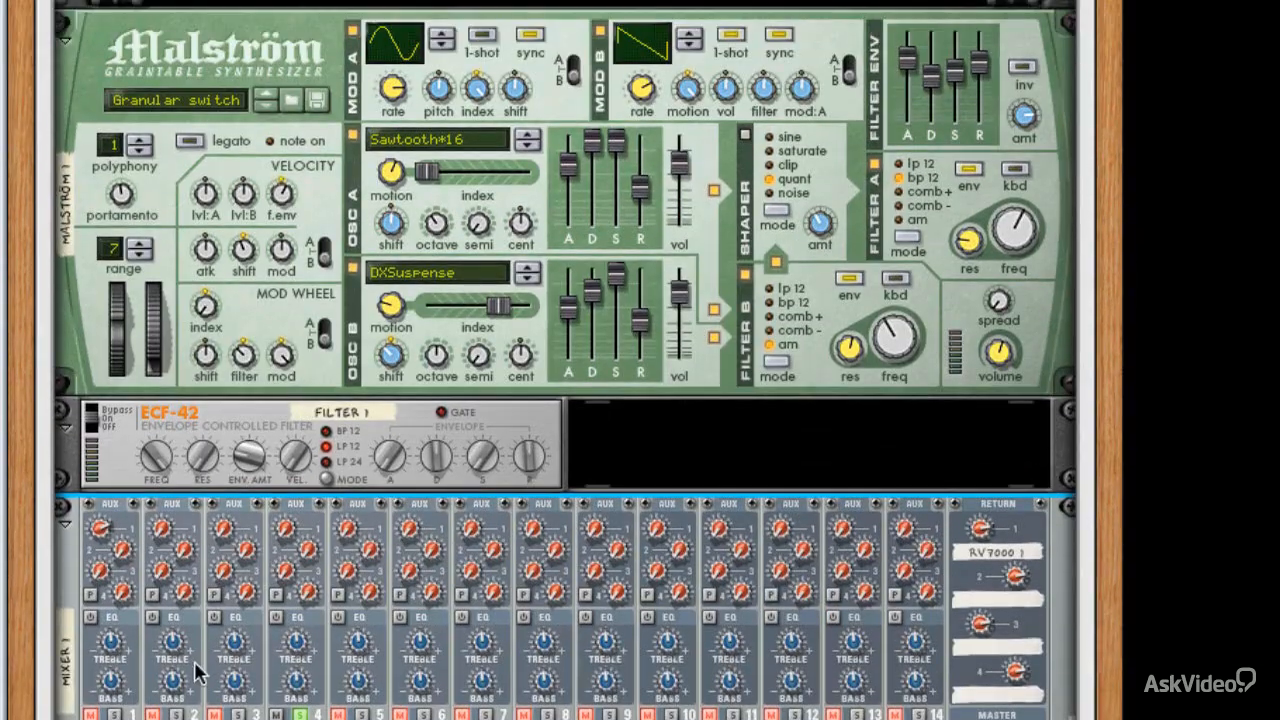
Step: Solo mixer channel 2 and, in Thor, route oscillator 2 to filter 1 and oscillator 3 to filter 2
{"action": "left_click", "coordinate": [175, 714]}
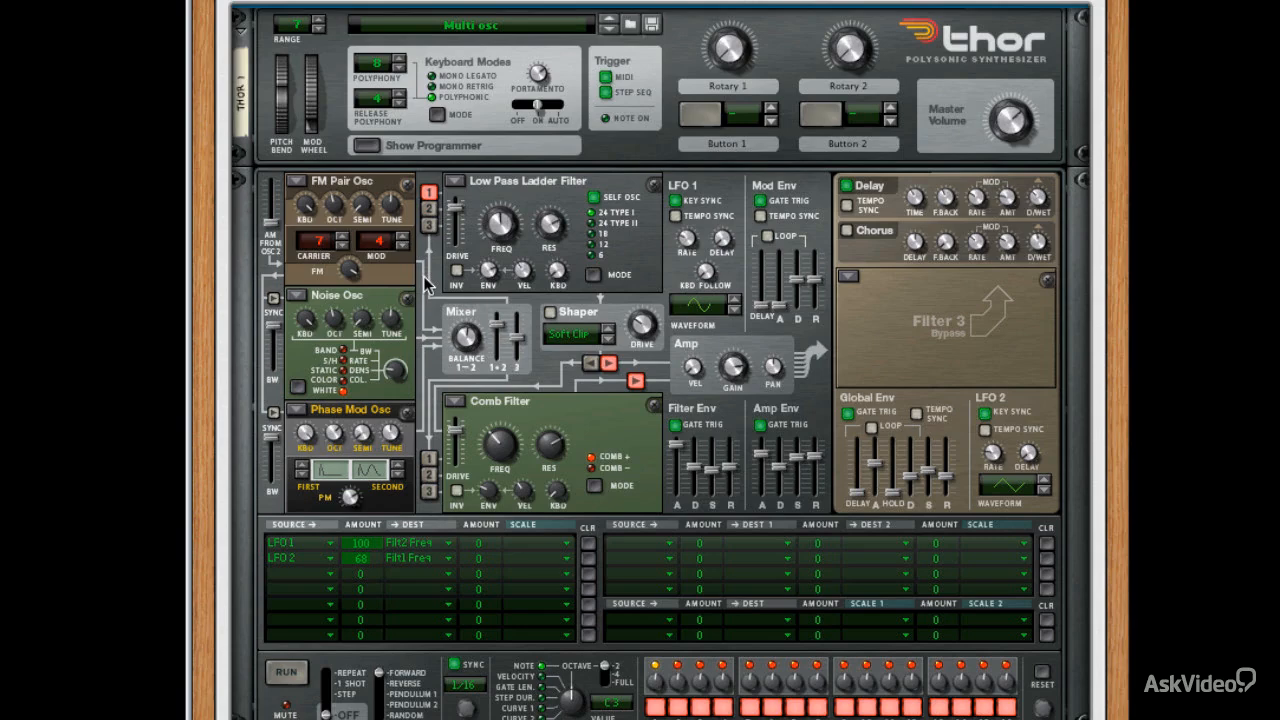
{"action": "left_click", "coordinate": [428, 210]}
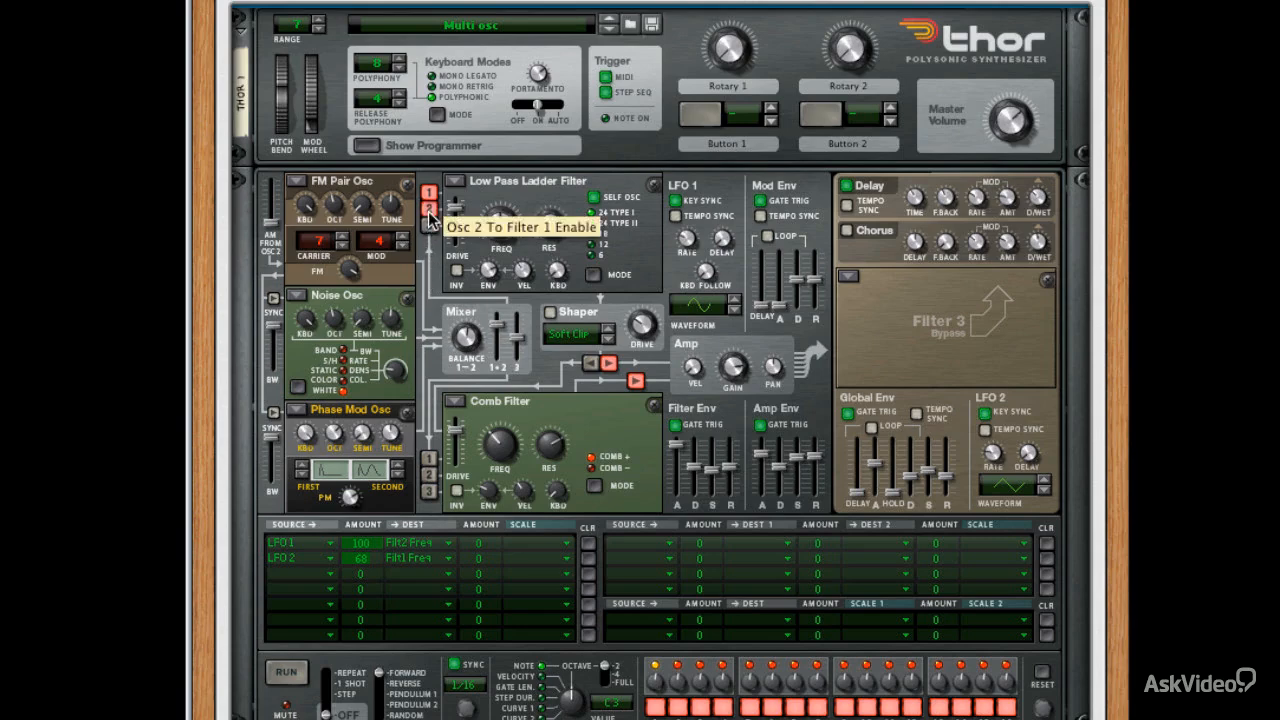
{"action": "left_click_drag", "start_coordinate": [503, 230], "coordinate": [501, 233]}
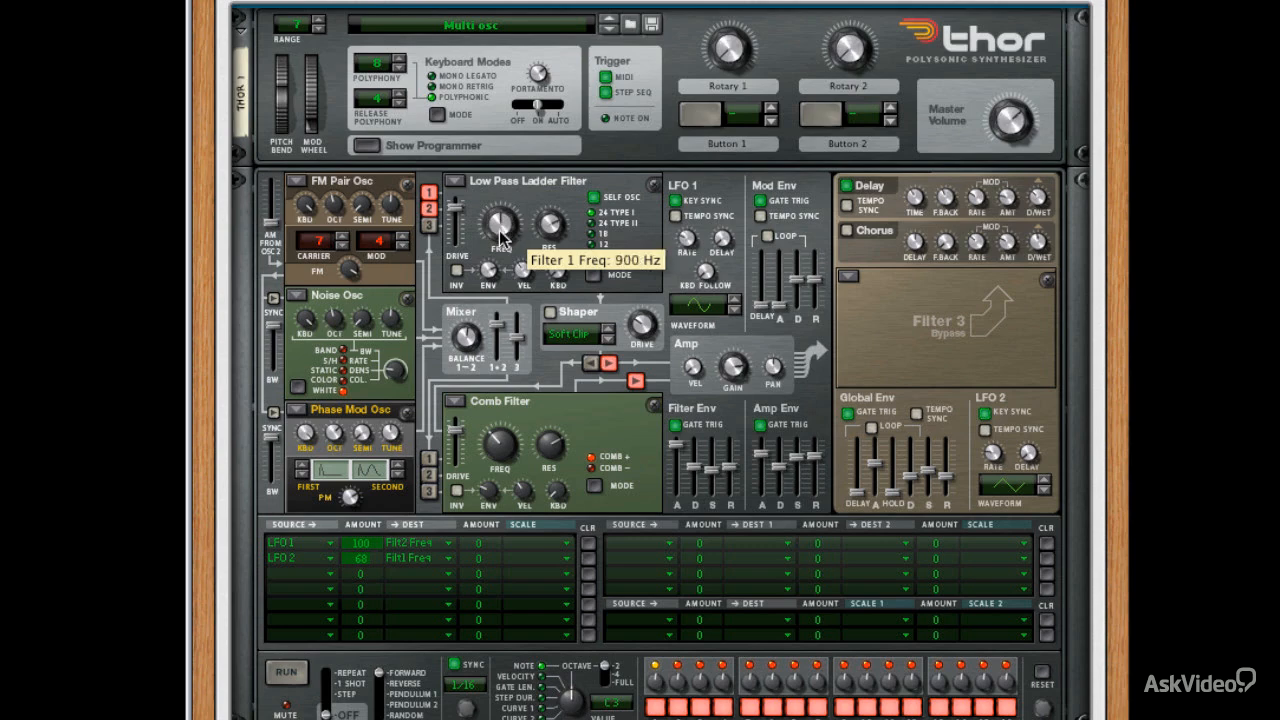
{"action": "left_click", "coordinate": [429, 491]}
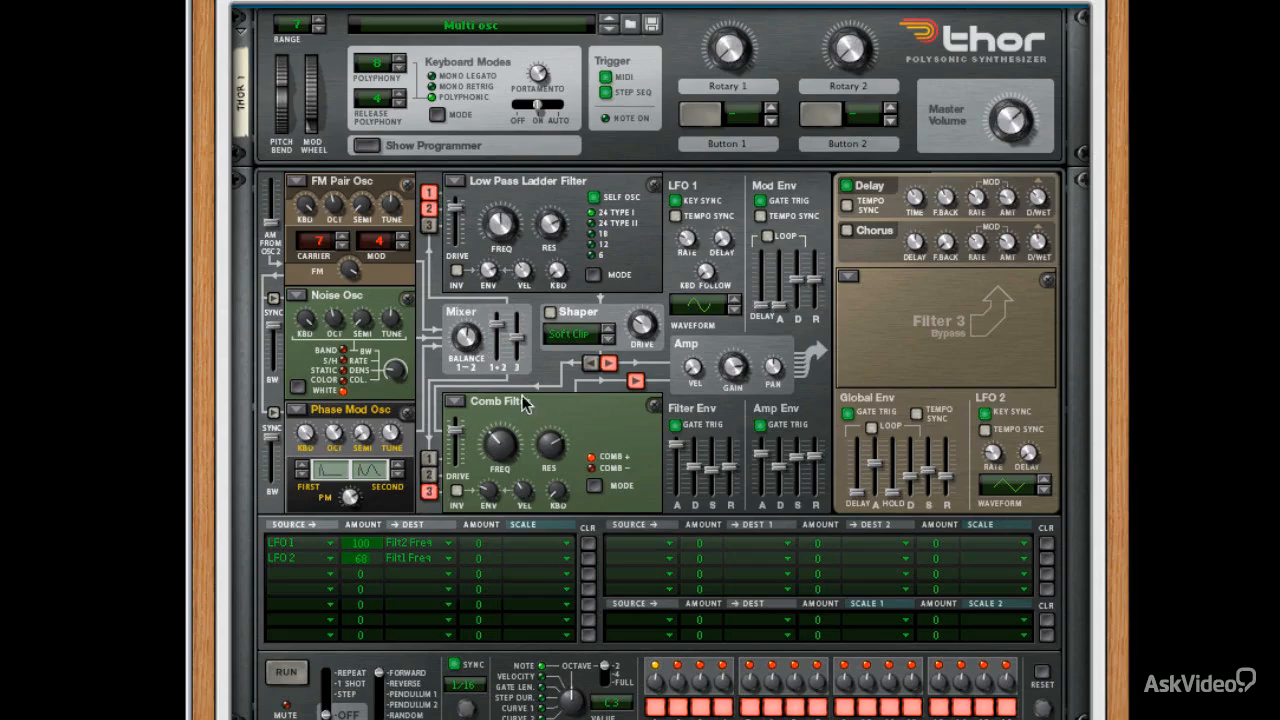
{"action": "left_click_drag", "start_coordinate": [500, 440], "coordinate": [574, 455]}
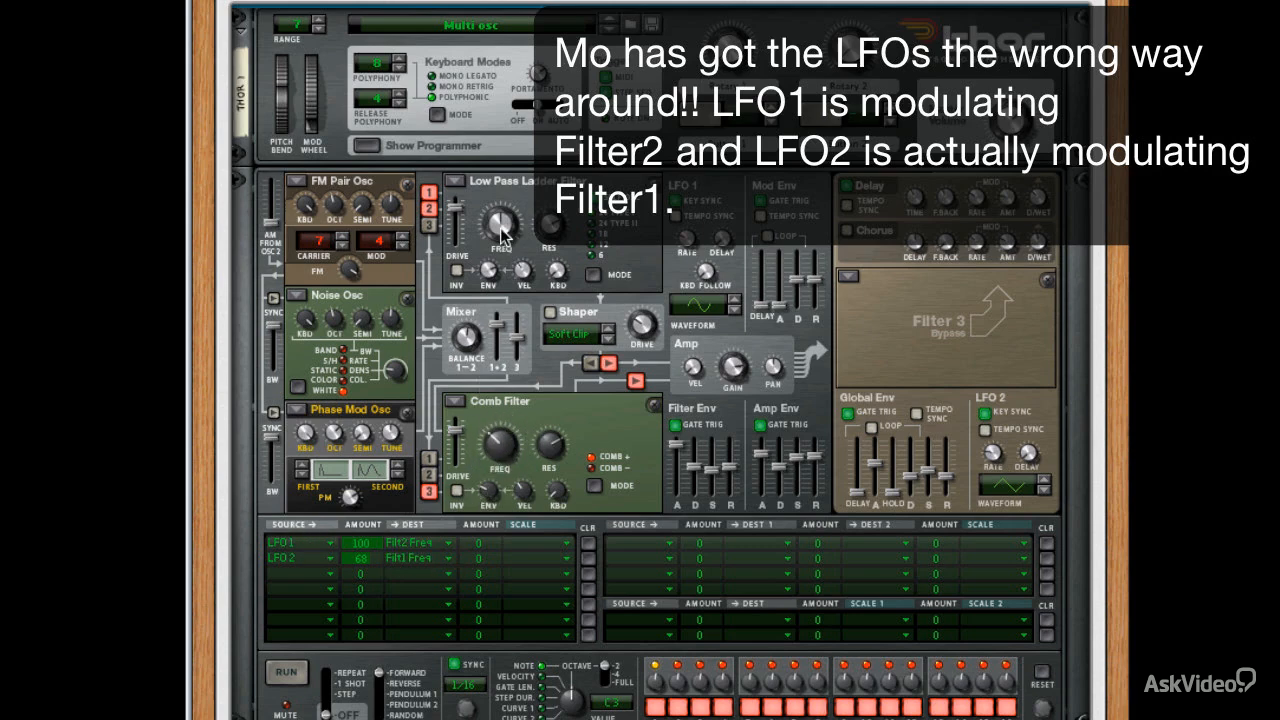
{"action": "left_click_drag", "start_coordinate": [499, 230], "coordinate": [502, 260]}
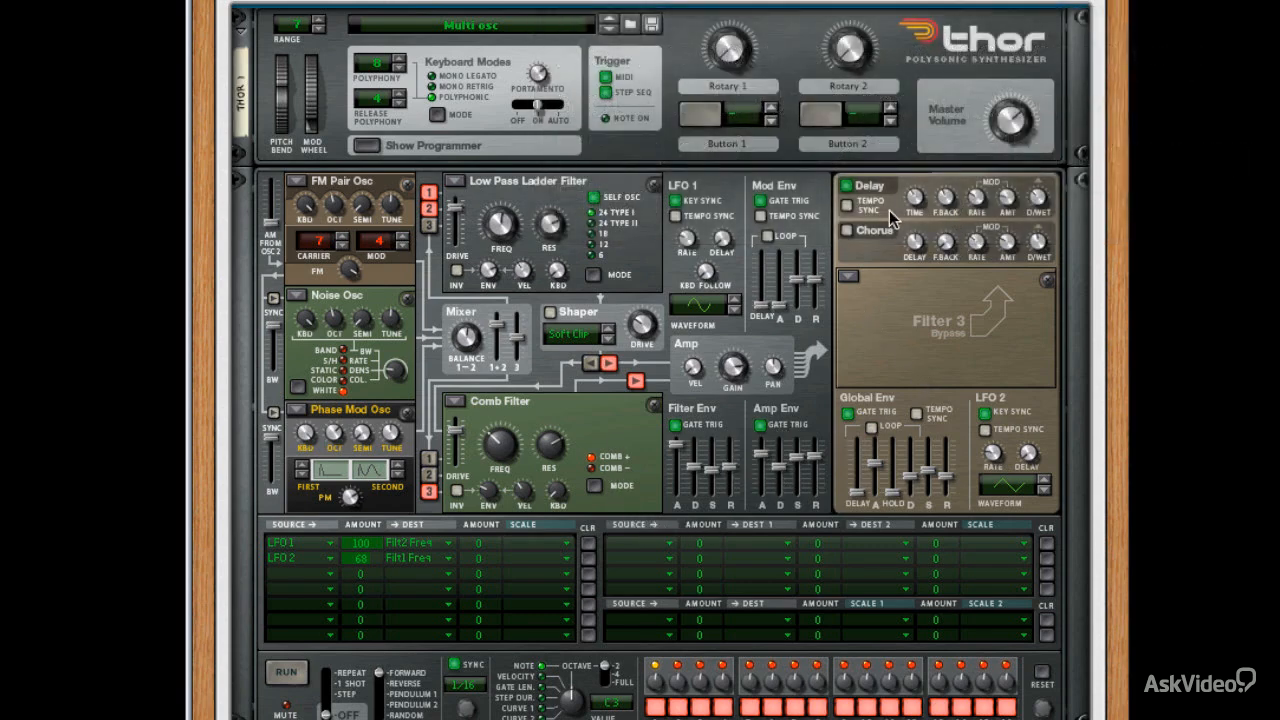
Step: Isolate Thor's oscillator 3 by bypassing The Echo and turning off Thor's delay and the oscillator 1 and 2 routings to filter 1
{"action": "scroll", "coordinate": [889, 210], "scroll_direction": "down", "scroll_amount": 5}
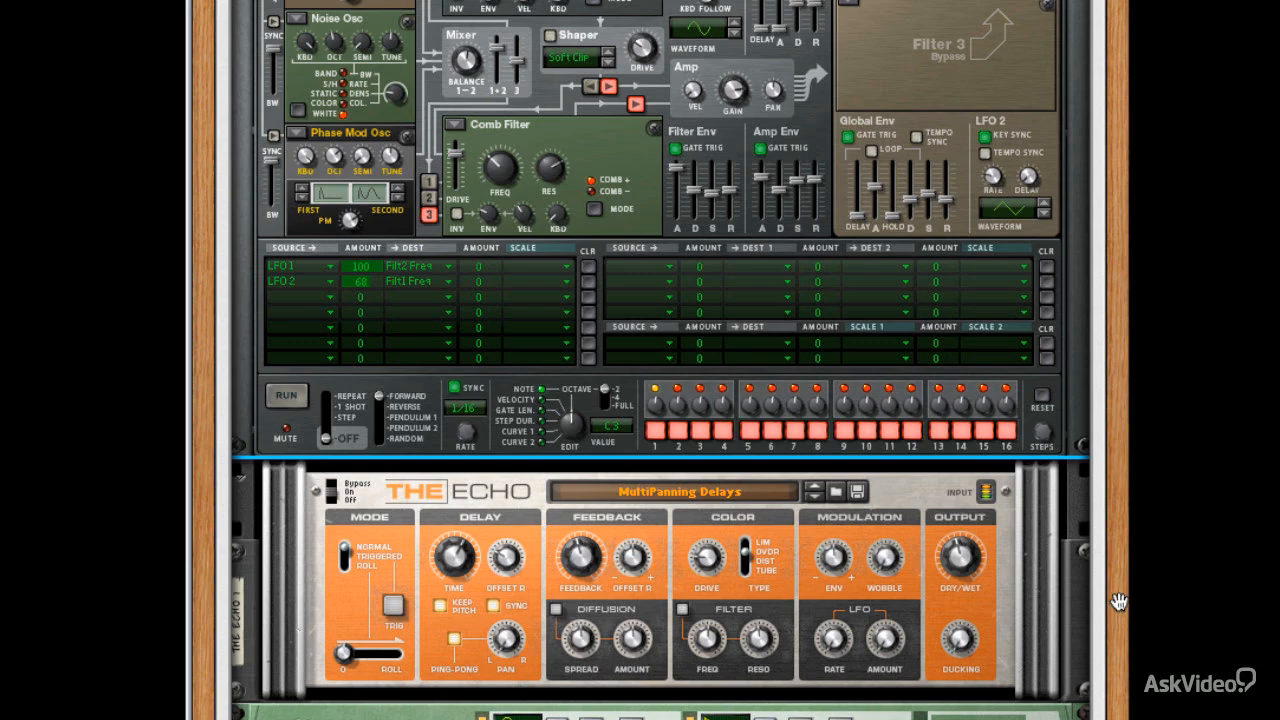
{"action": "left_click", "coordinate": [702, 491]}
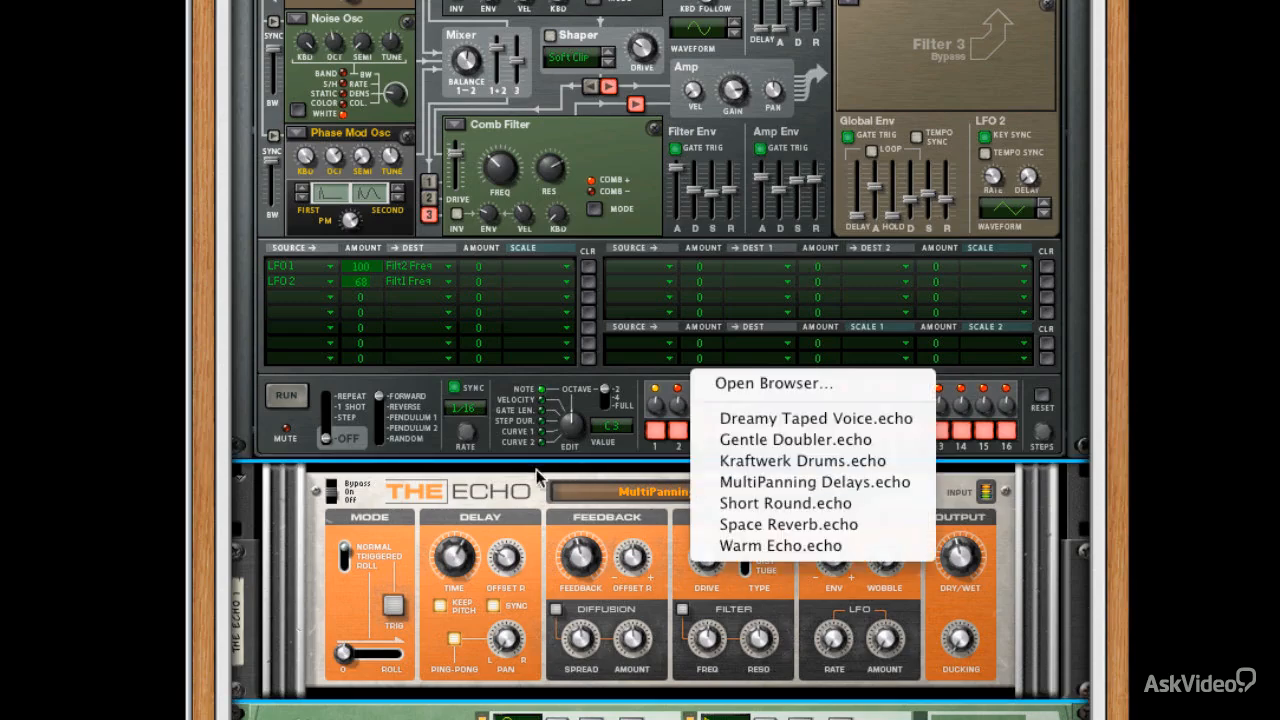
{"action": "left_click", "coordinate": [510, 491]}
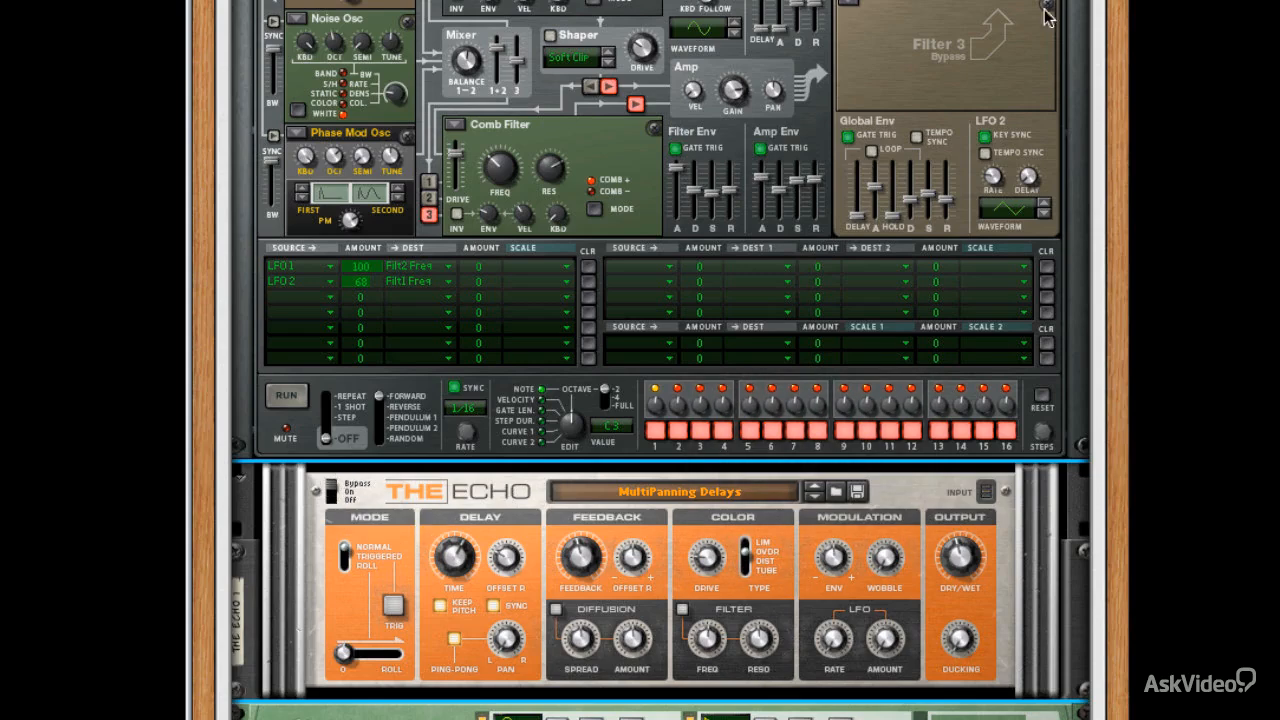
{"action": "scroll", "coordinate": [1042, 99], "scroll_direction": "up", "scroll_amount": 3}
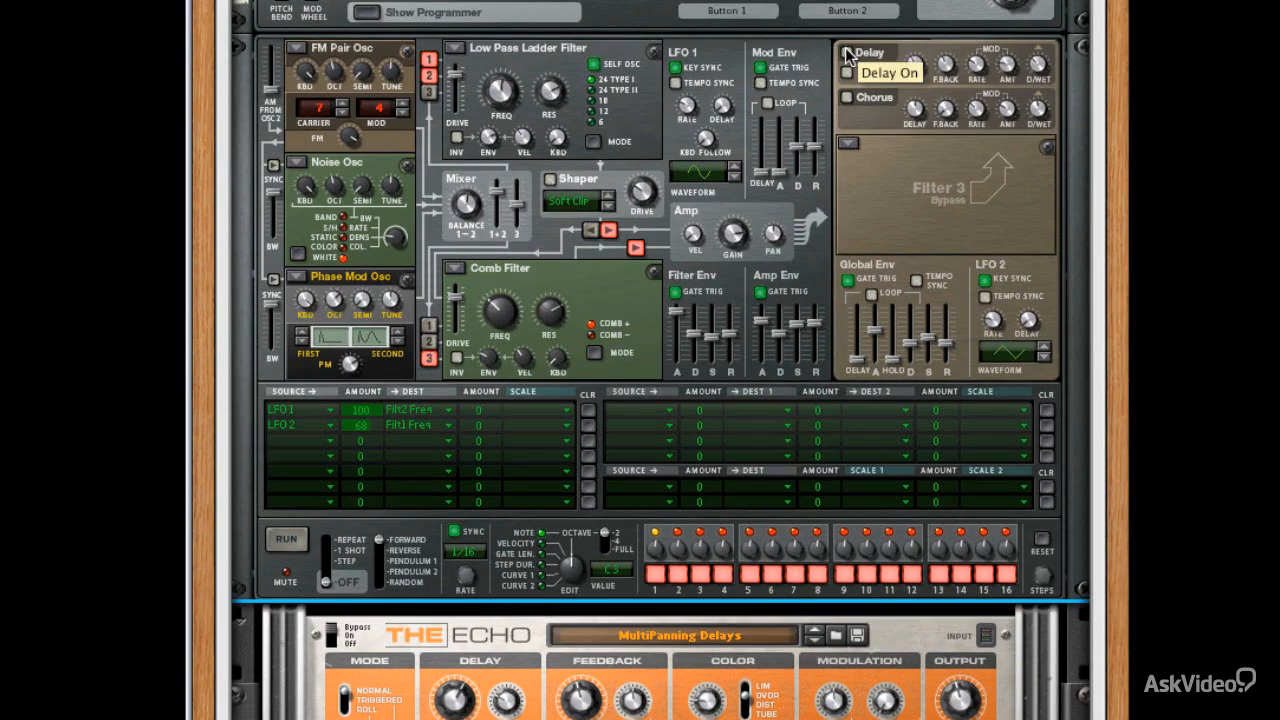
{"action": "left_click", "coordinate": [428, 62]}
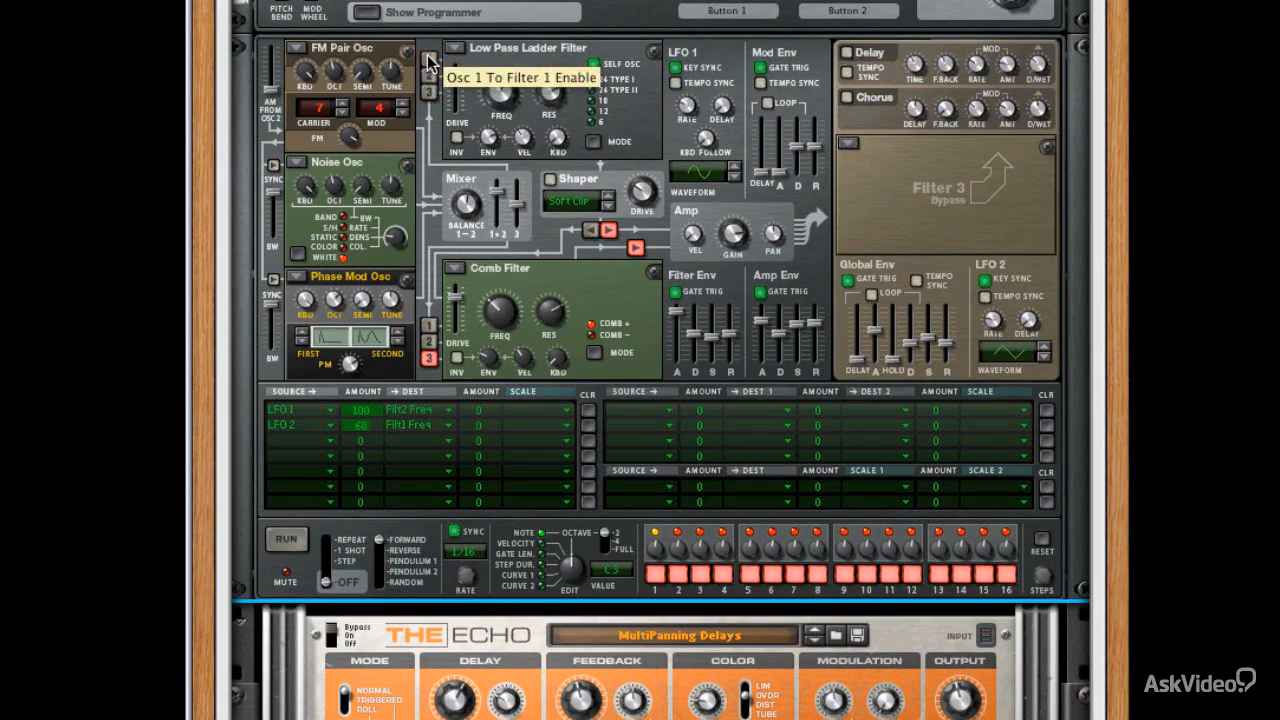
Step: Re-enable the oscillator 1 and 2 routings to Thor's filter 1, and switch Thor's delay and The Echo back on
{"action": "left_click", "coordinate": [428, 60]}
{"action": "left_click", "coordinate": [429, 78]}
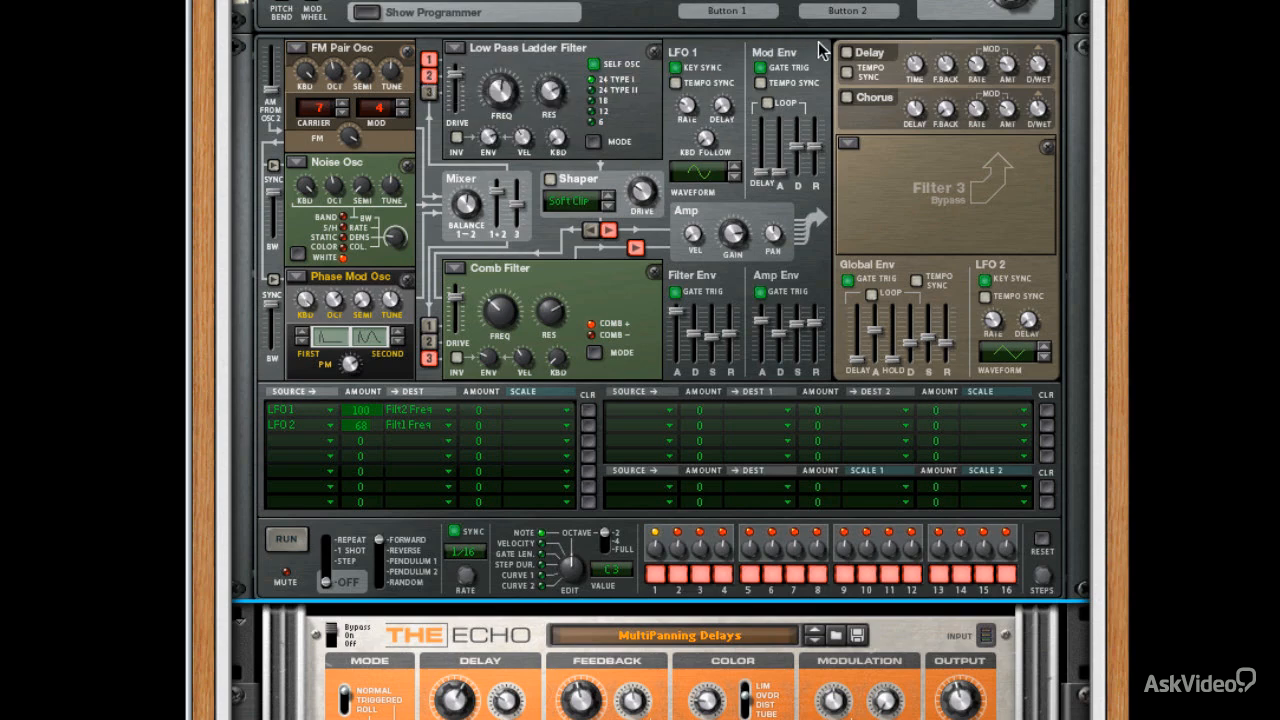
{"action": "left_click", "coordinate": [845, 55]}
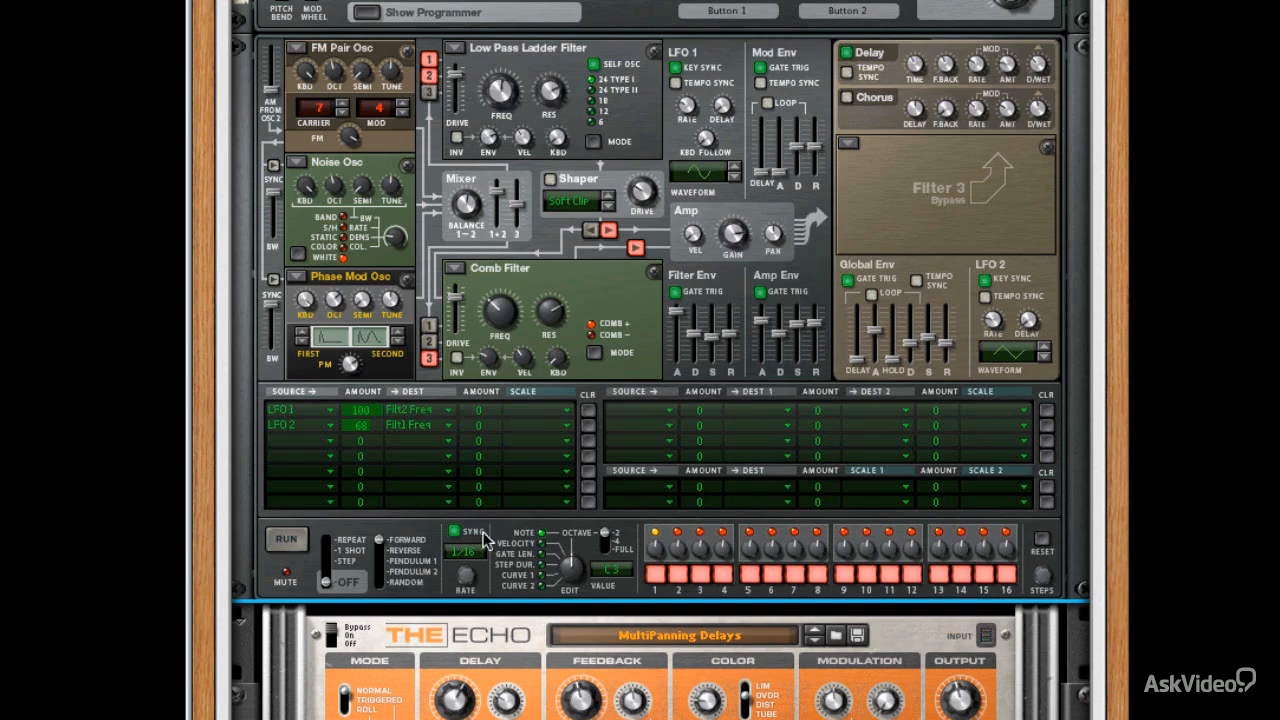
{"action": "left_click", "coordinate": [331, 640]}
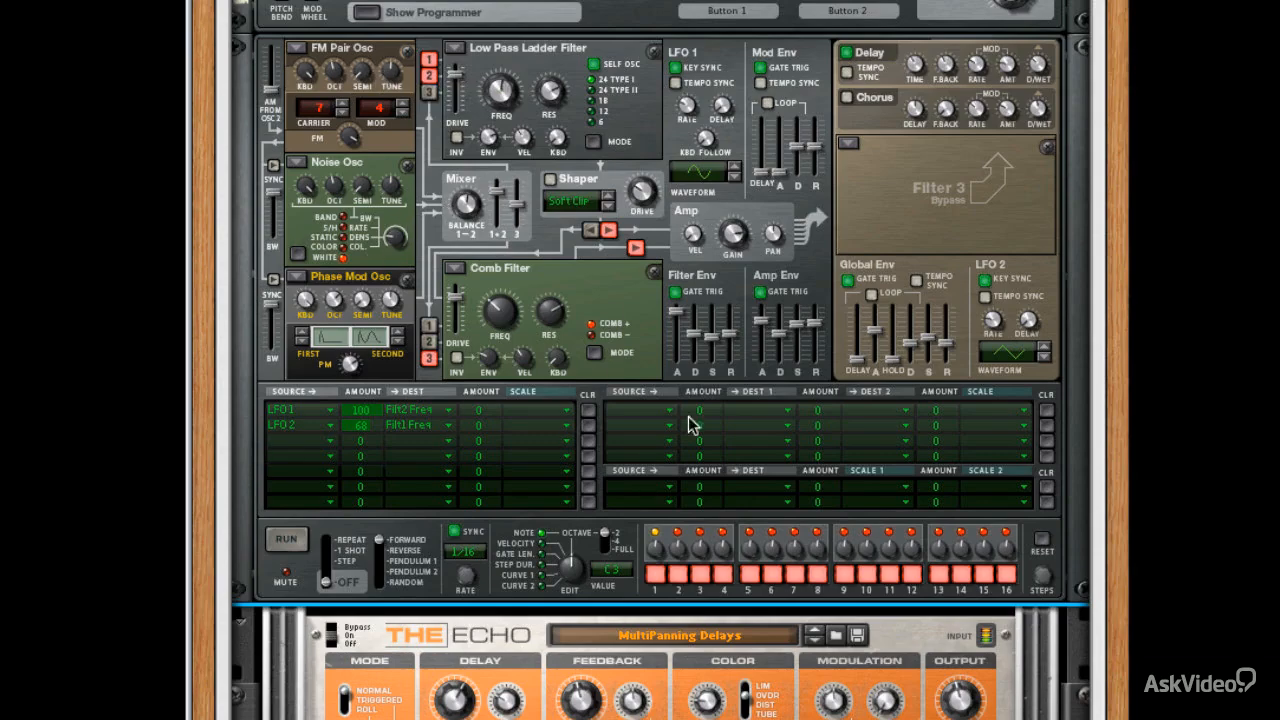
Step: Review The Echo's delay settings, including its ping-pong mode
{"action": "scroll", "coordinate": [455, 390], "scroll_direction": "down", "scroll_amount": 2}
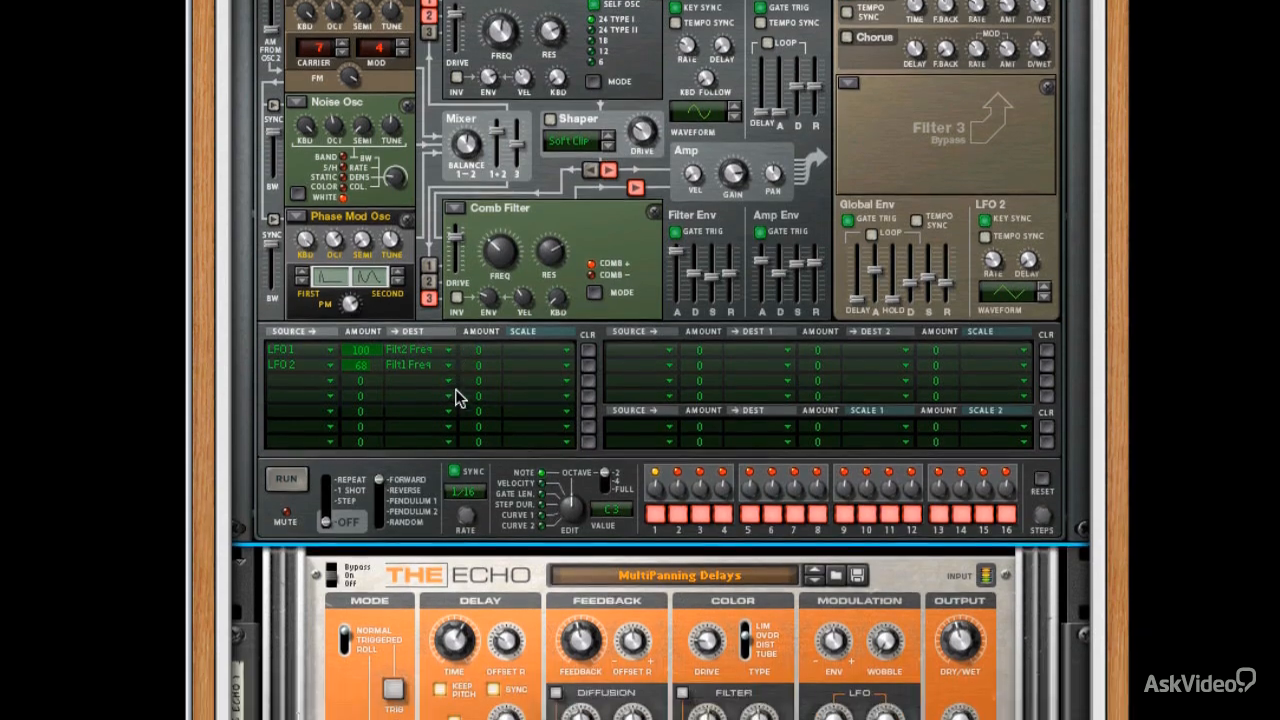
{"action": "scroll", "coordinate": [455, 395], "scroll_direction": "down", "scroll_amount": 1}
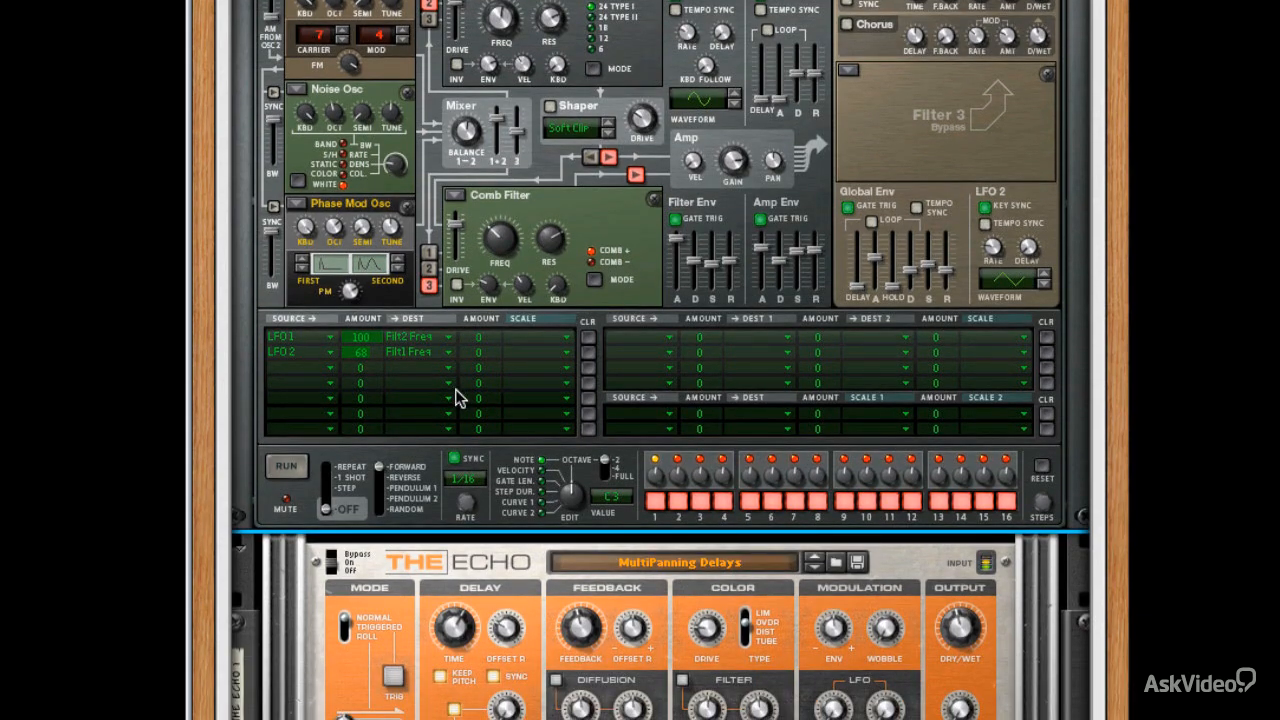
{"action": "scroll", "coordinate": [455, 397], "scroll_direction": "down", "scroll_amount": 7}
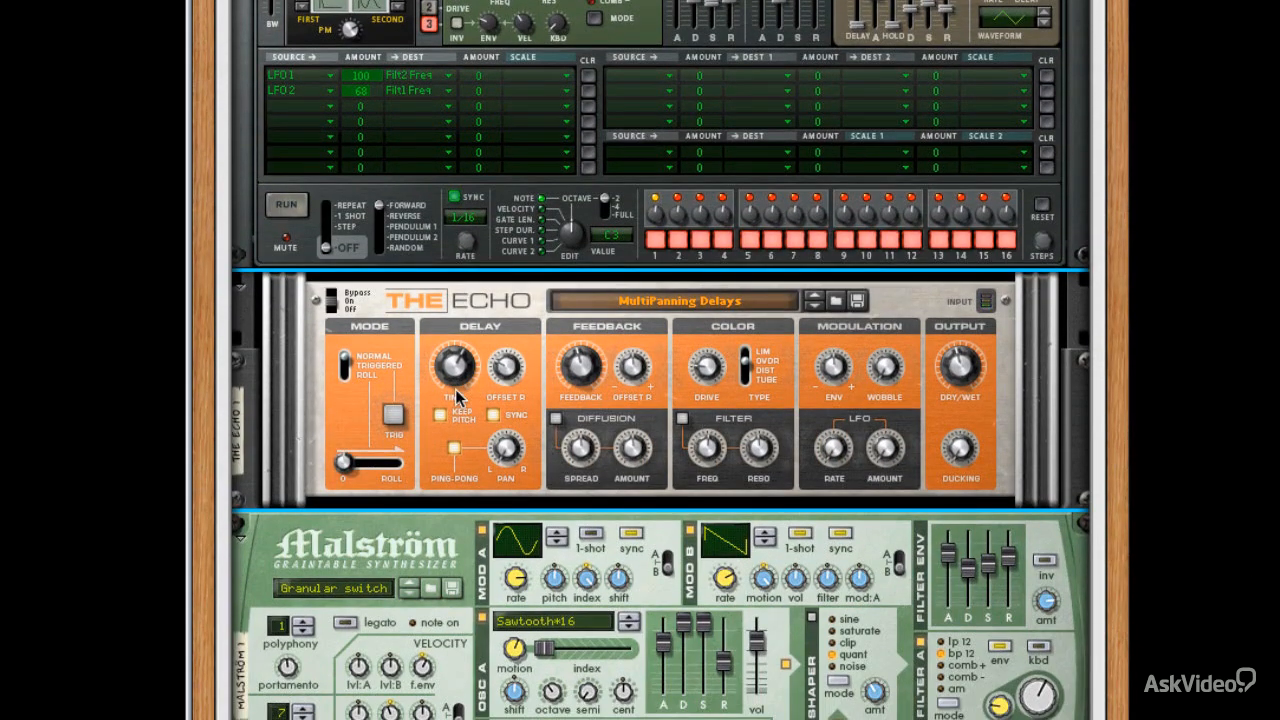
{"action": "scroll", "coordinate": [455, 395], "scroll_direction": "down", "scroll_amount": 2}
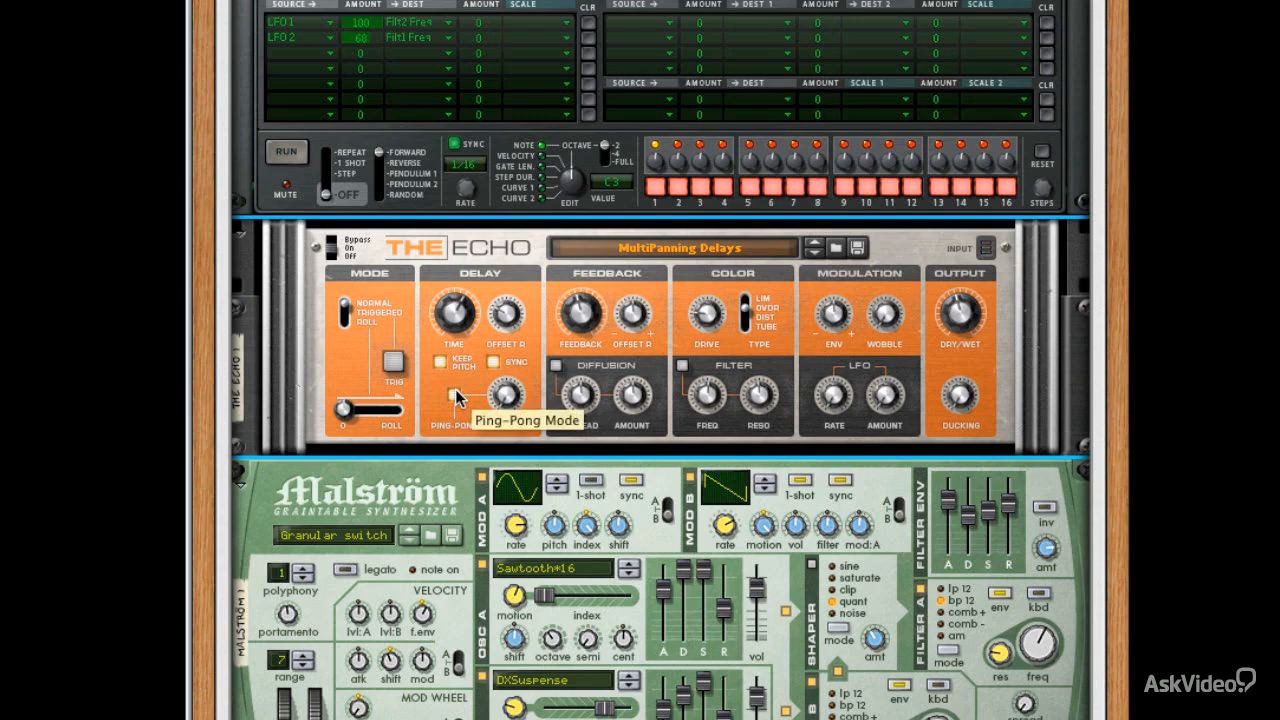